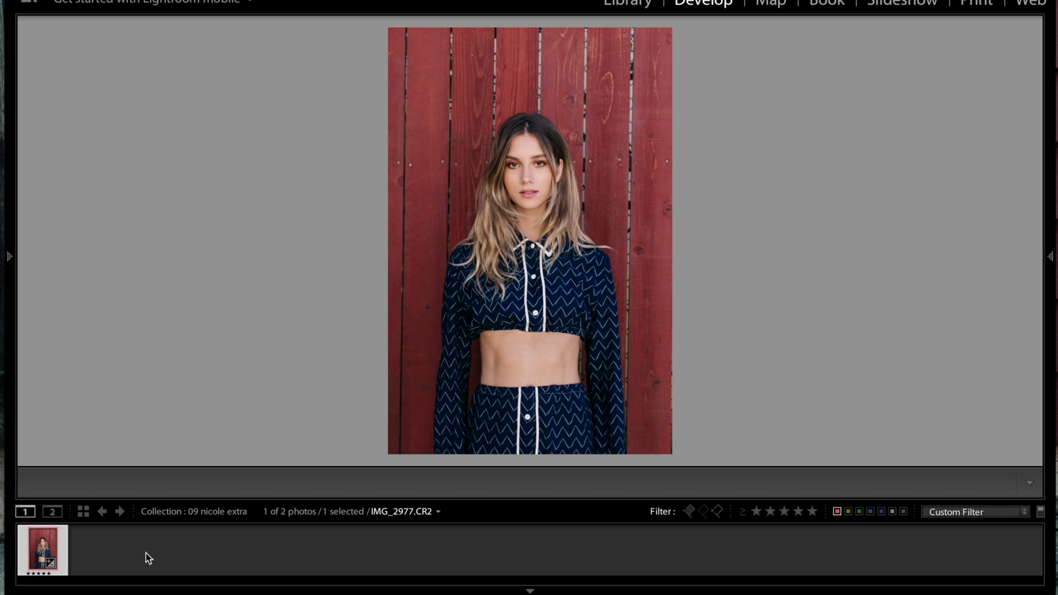
Open the export settings for IMG_2977.CR2 and check the export location and the available file naming options.
key(super+shift+e)
drag(410, 32, 567, 62)
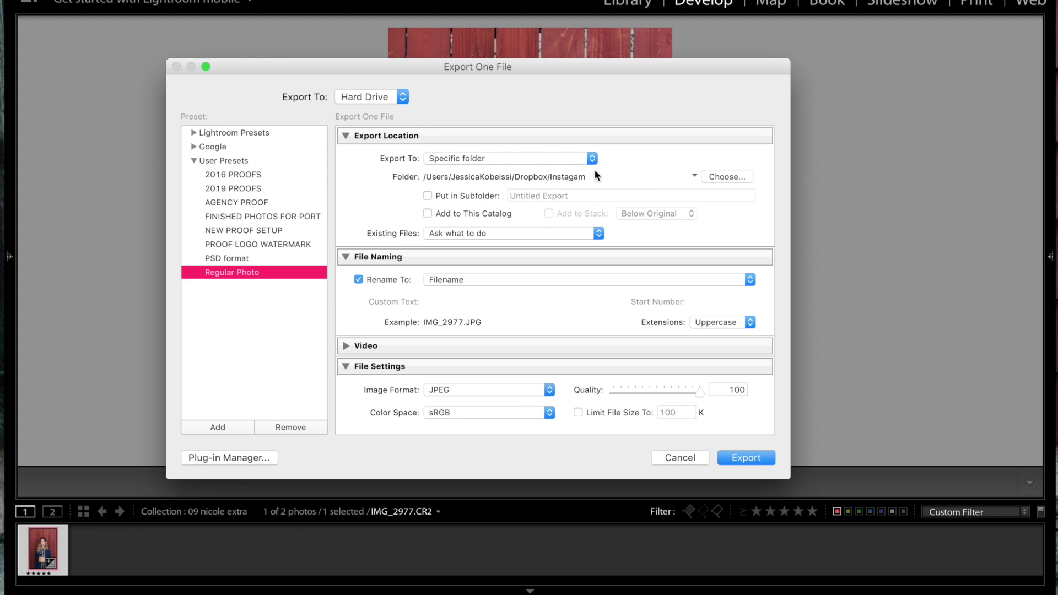
scroll(585, 300, up, 2)
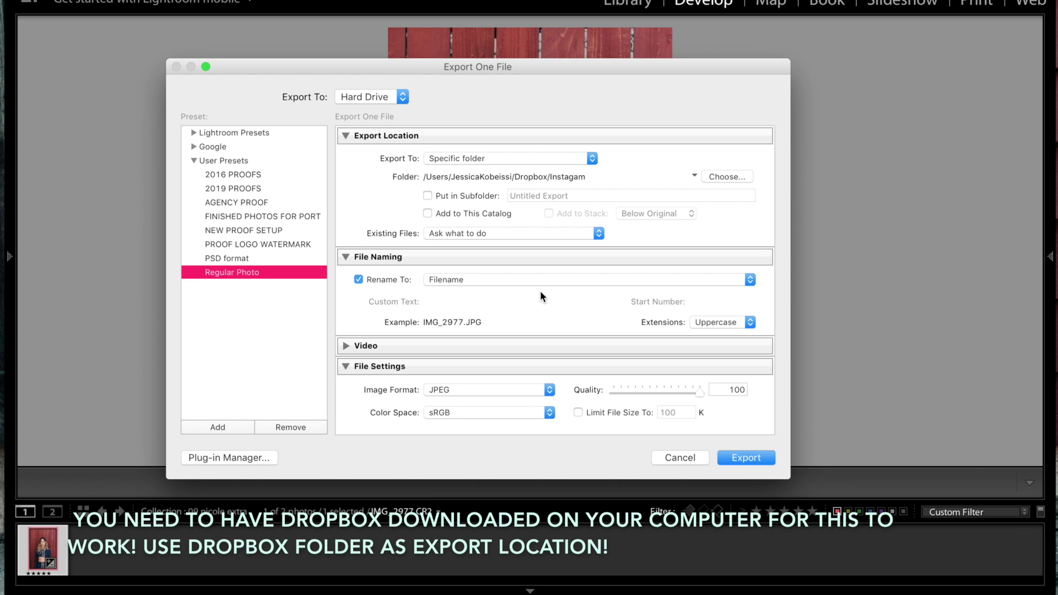
scroll(540, 296, down, 5)
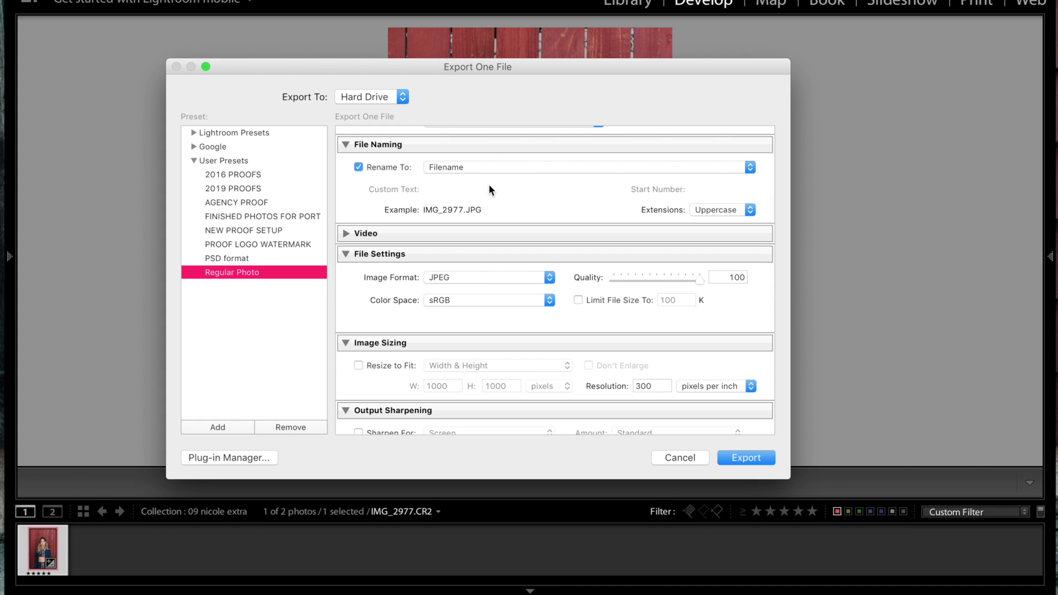
click(470, 168)
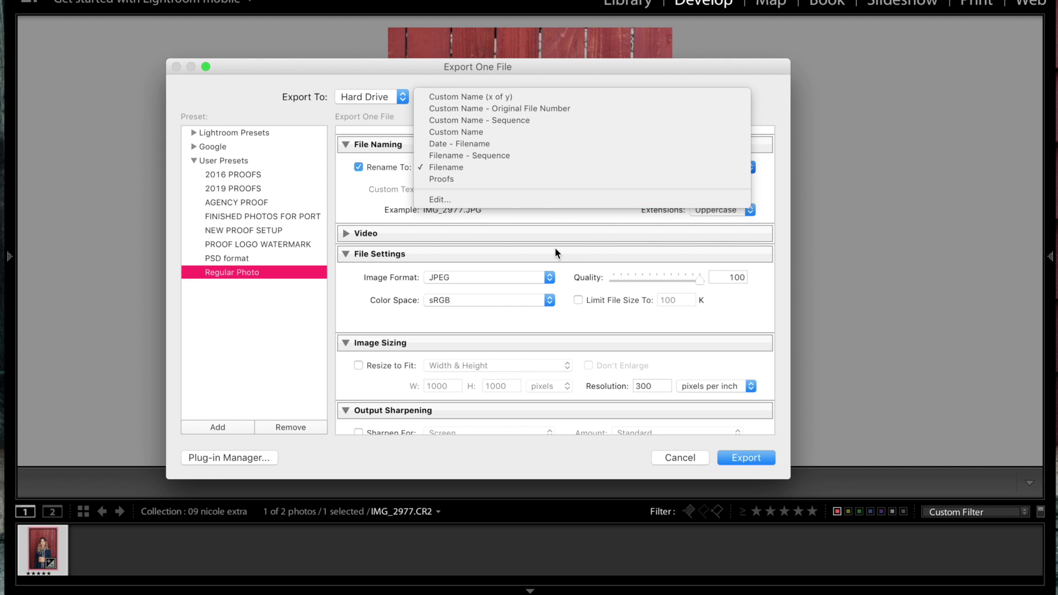
click(569, 244)
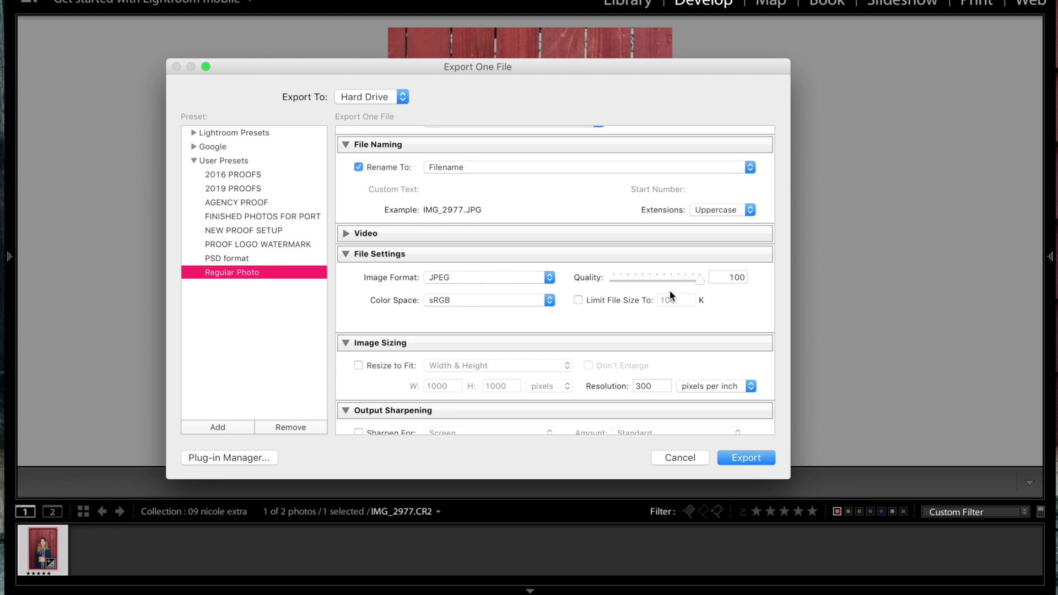
Review the export's file settings, image sizing, output sharpening, metadata, watermarking and post-processing options.
scroll(669, 292, down, 5)
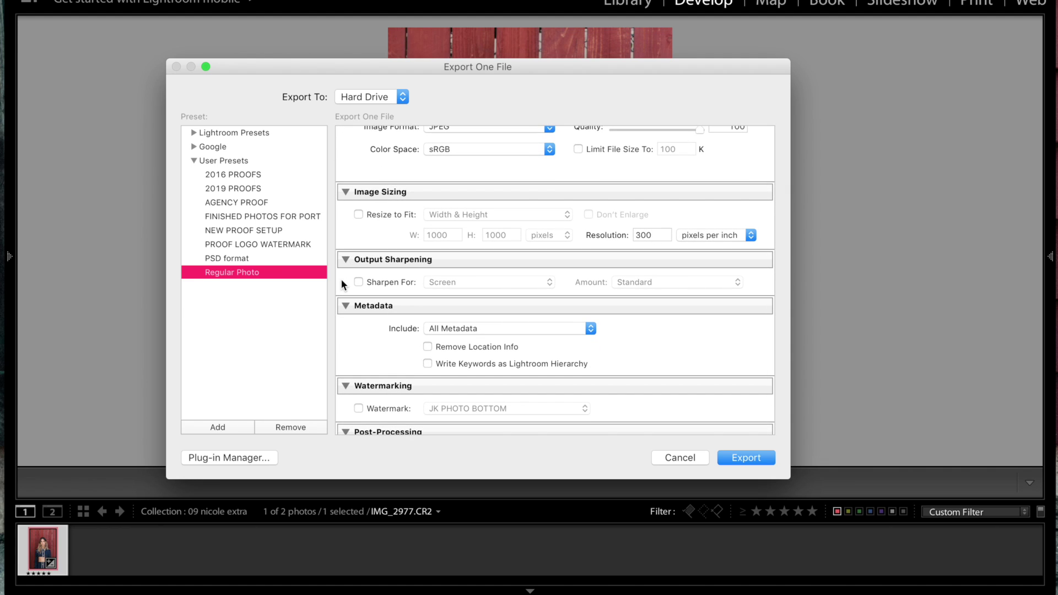
scroll(342, 281, down, 2)
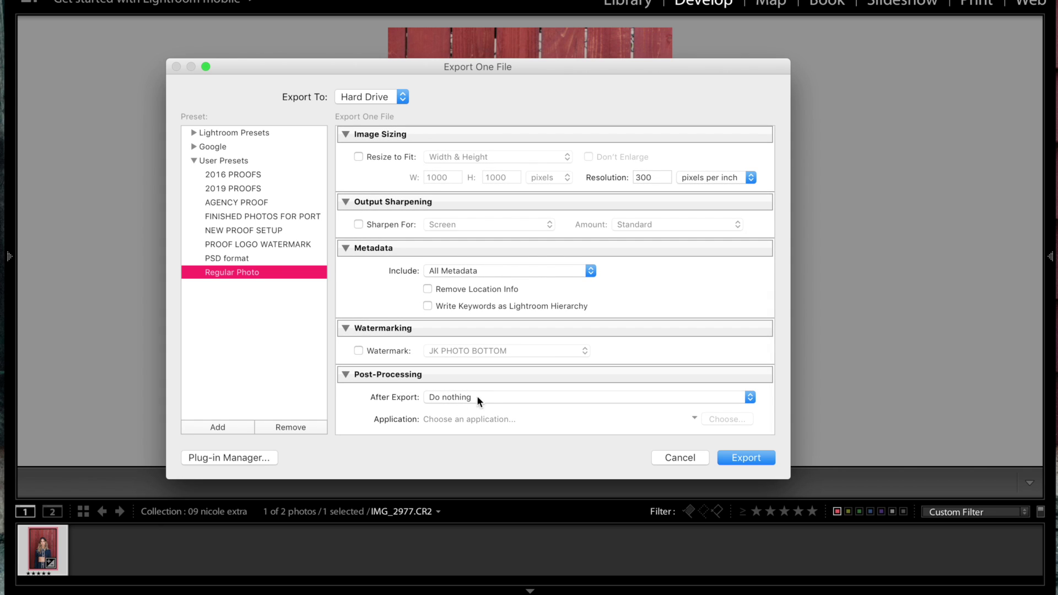
scroll(488, 399, up, 10)
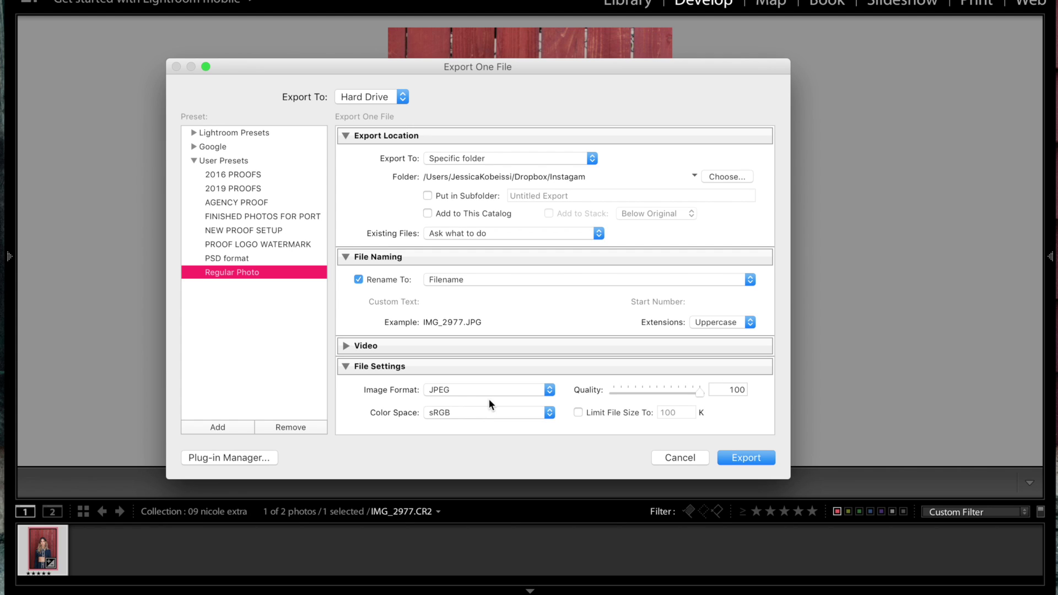
scroll(604, 295, down, 5)
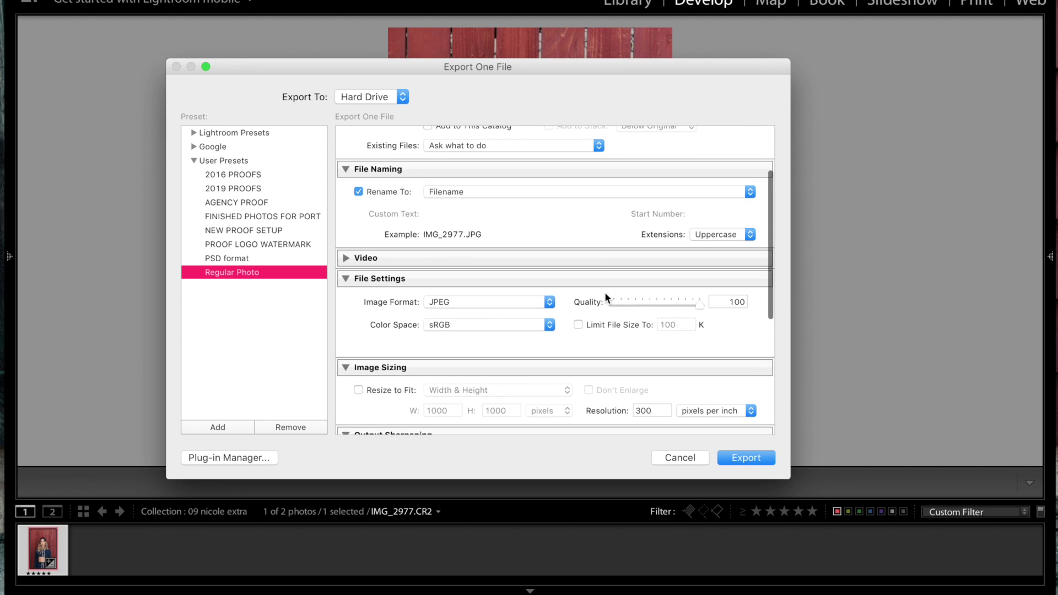
scroll(605, 296, down, 2)
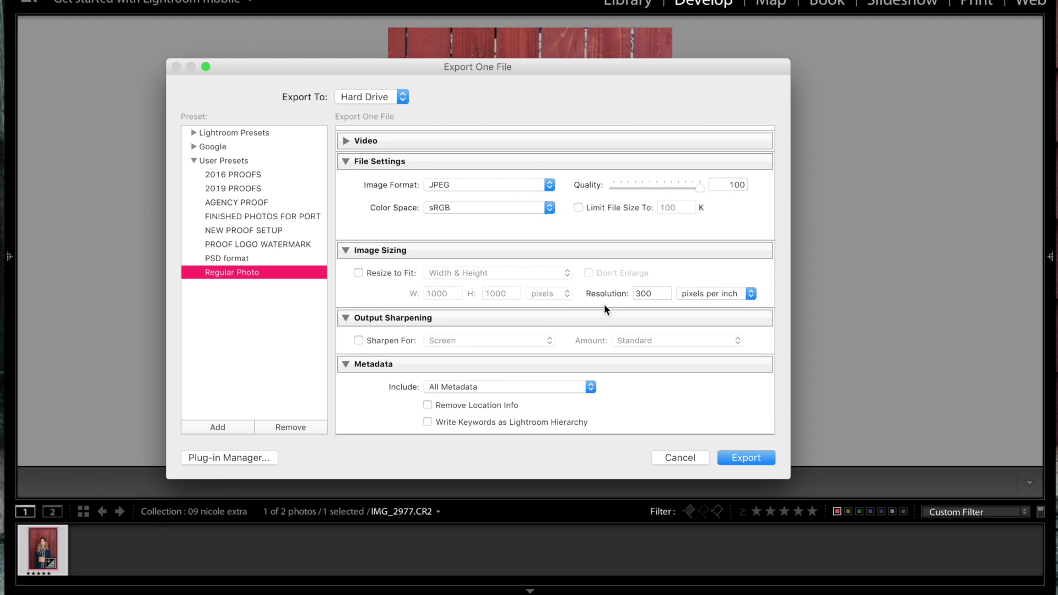
scroll(595, 331, down, 4)
scroll(595, 339, up, 10)
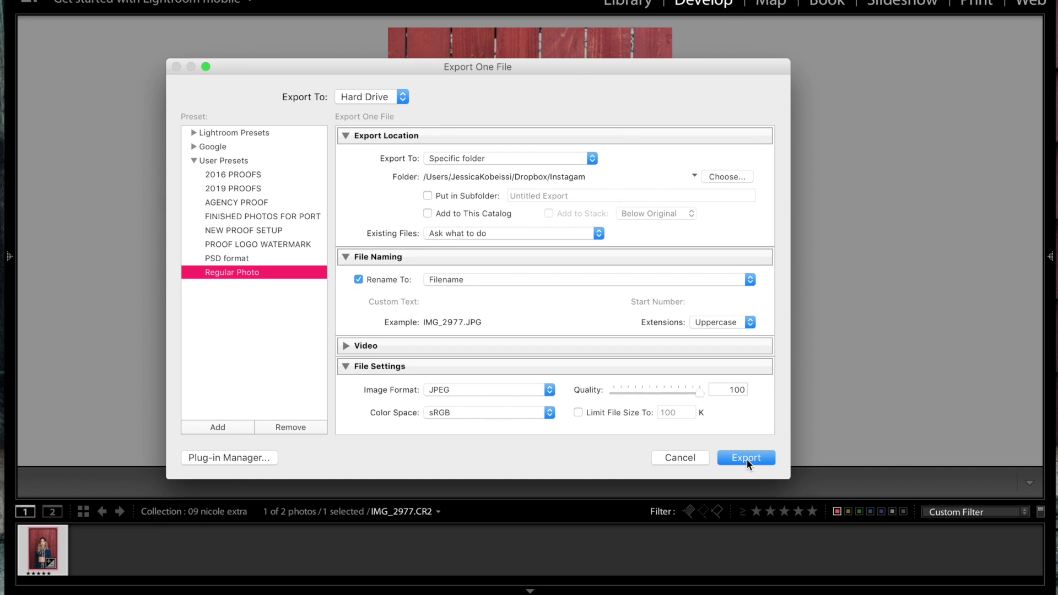
Export the photo as a full-quality sRGB JPEG to Dropbox's Instagam folder and check its upload status.
click(746, 458)
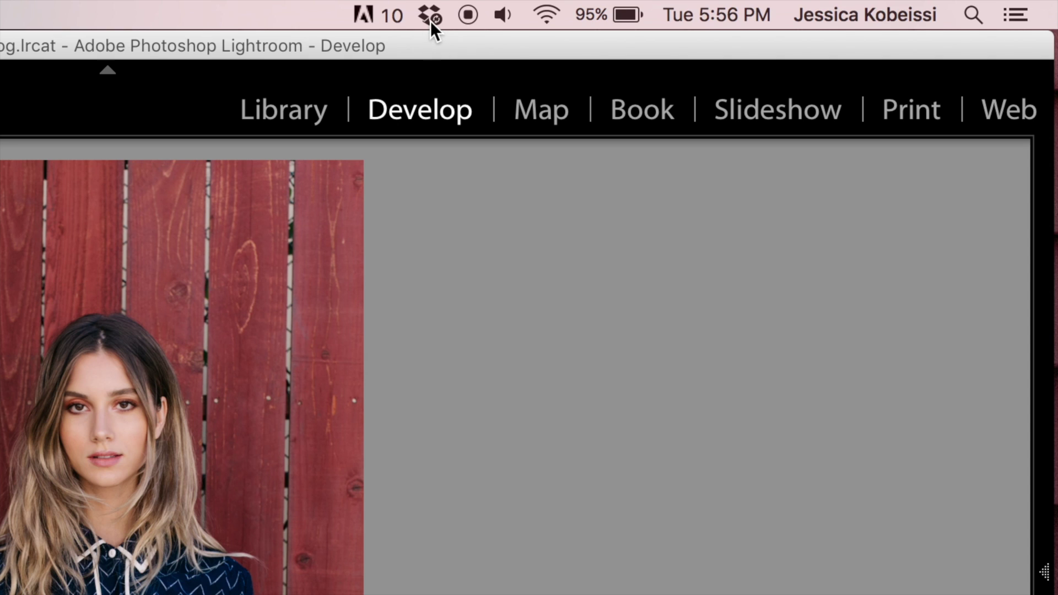
mouse_move(434, 22)
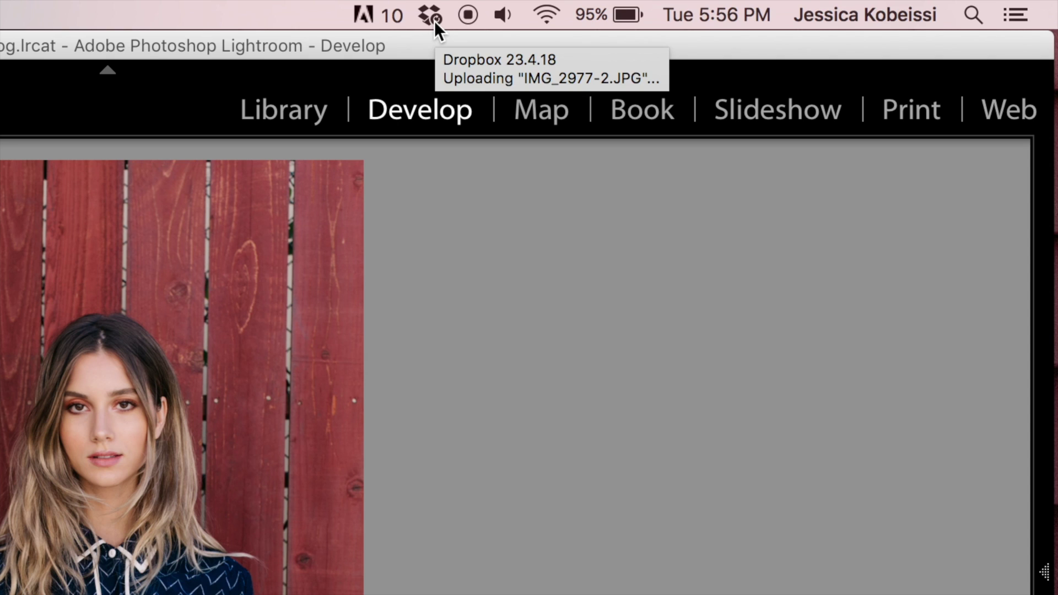
click(434, 20)
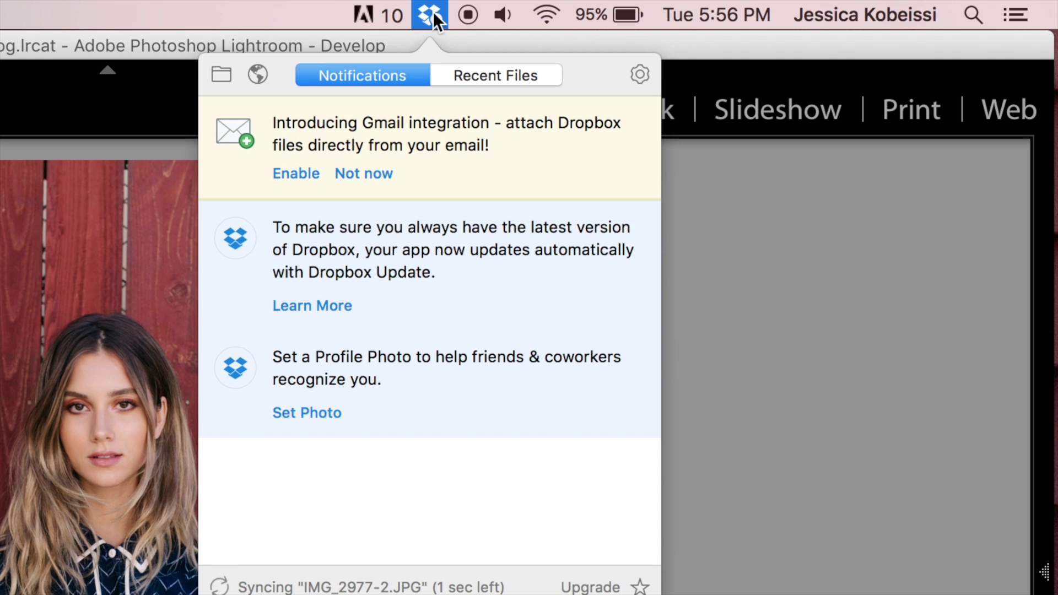
click(433, 14)
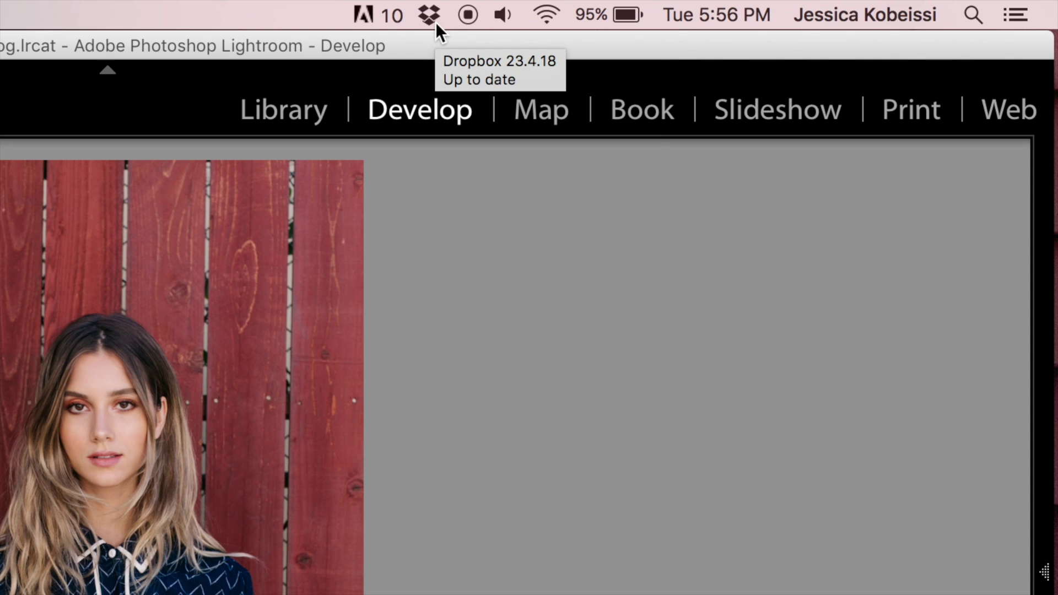
Open the local Dropbox folder in Finder and check where the Instagam folder sits in the folder hierarchy.
click(435, 22)
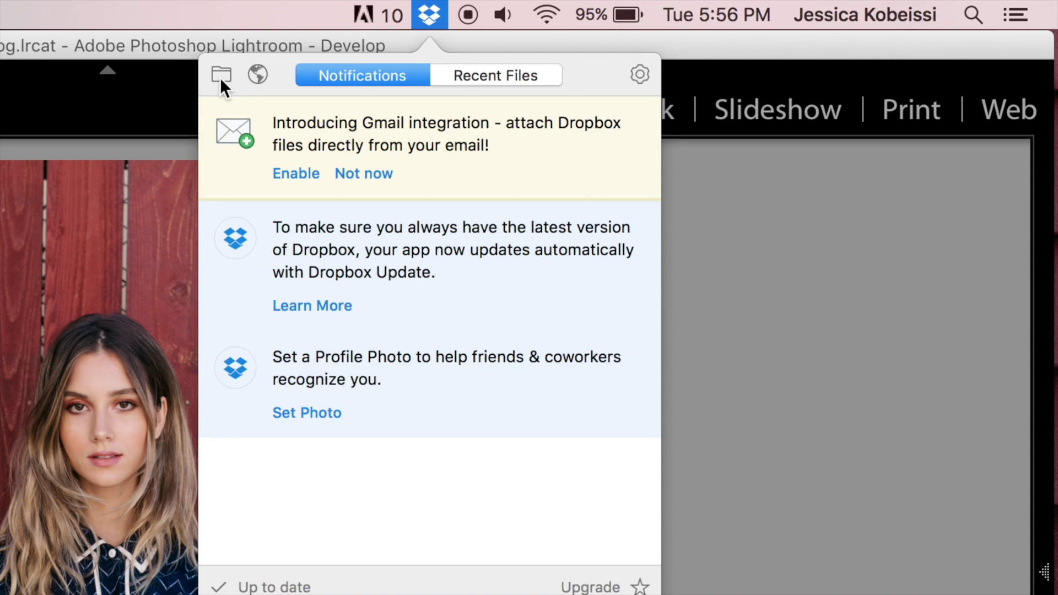
click(221, 75)
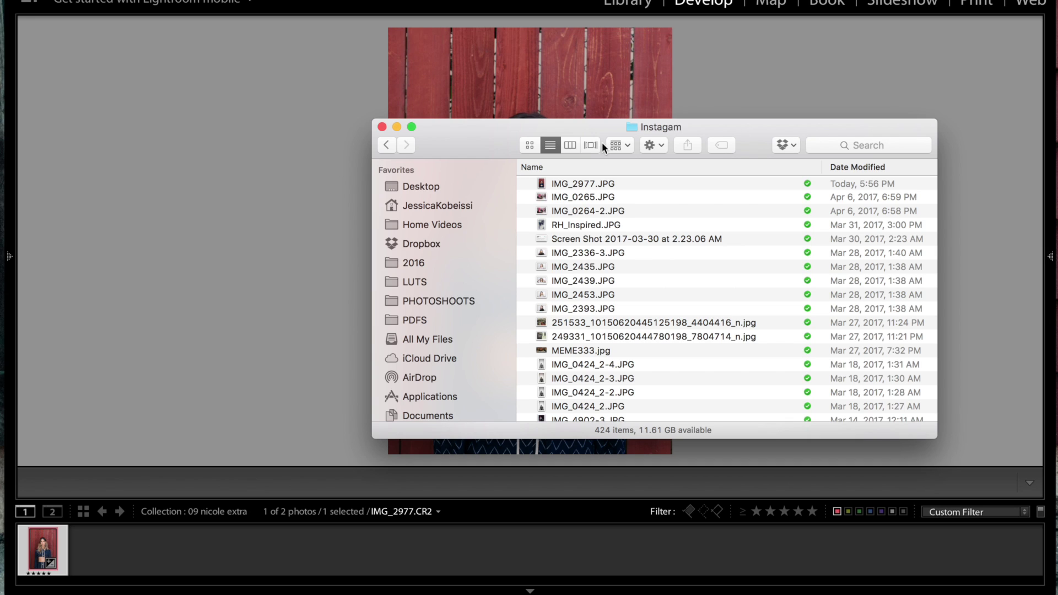
super+click(632, 130)
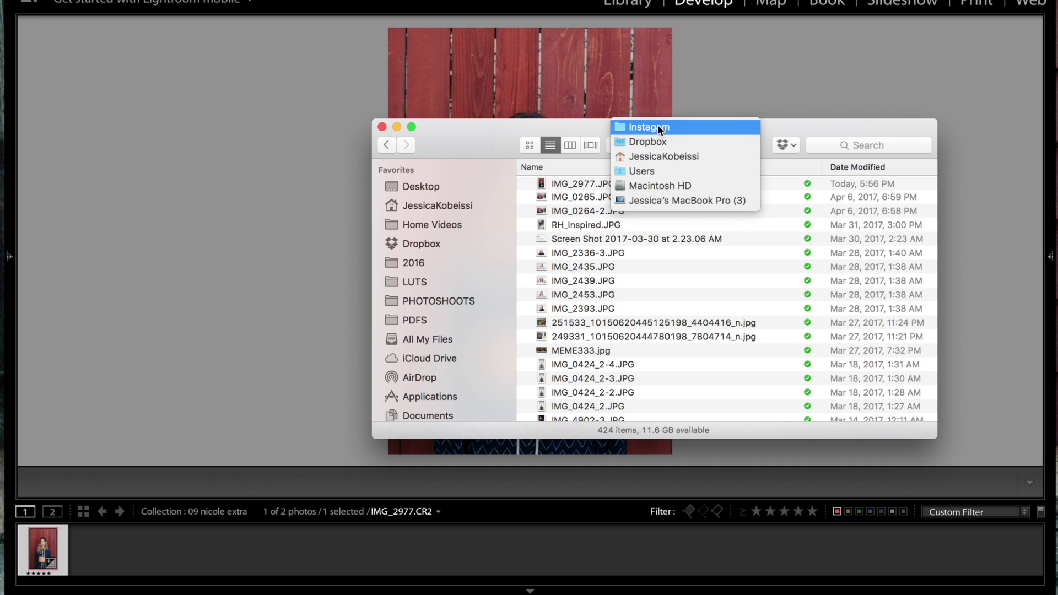
click(645, 127)
Preview the exported IMG_2977.JPG in the Instagam folder, then close the preview and the Finder window.
click(568, 186)
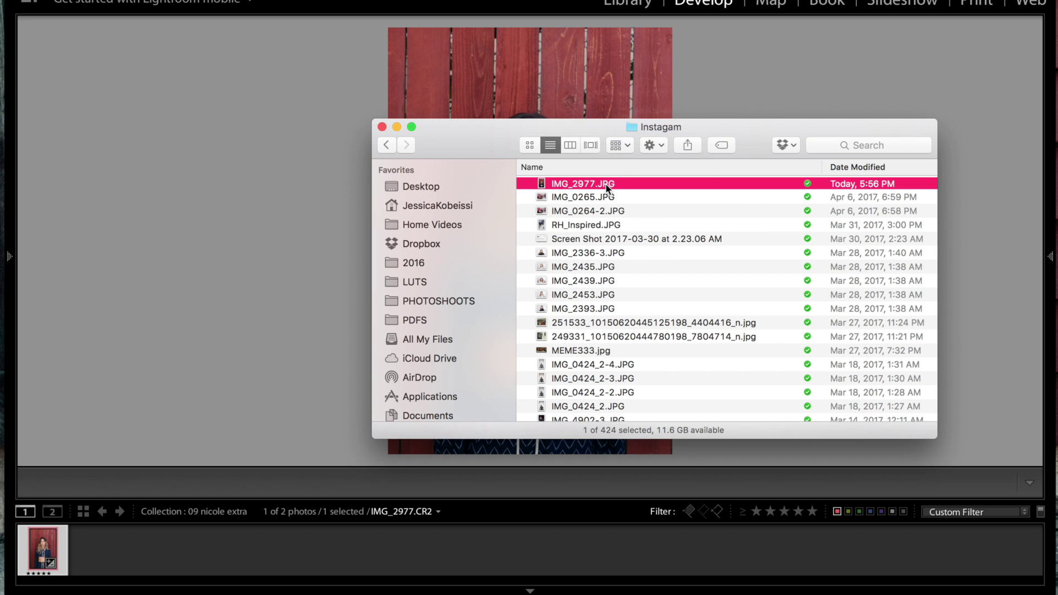
key(space)
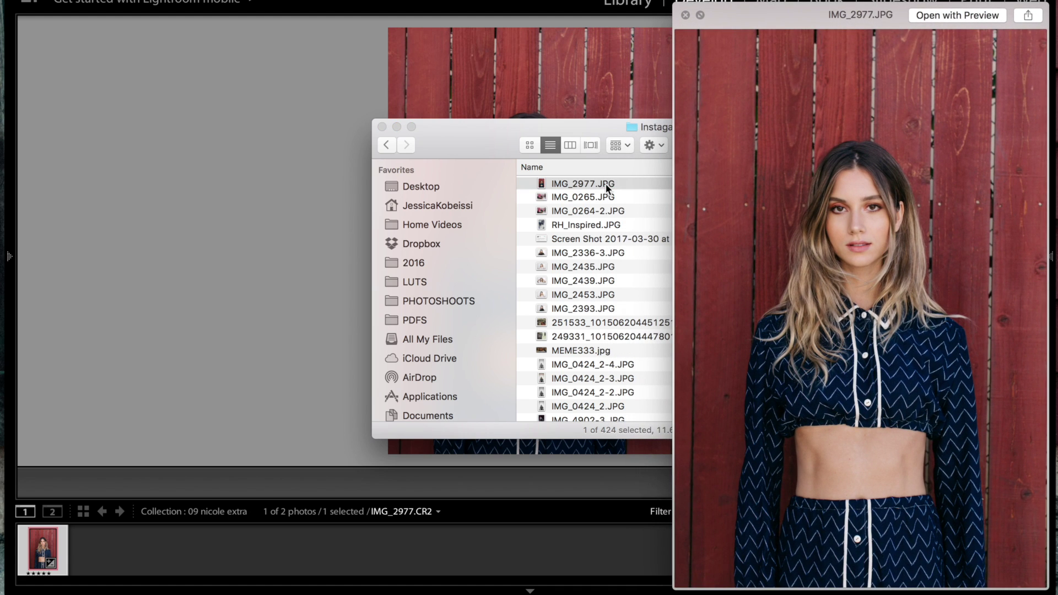
key(space)
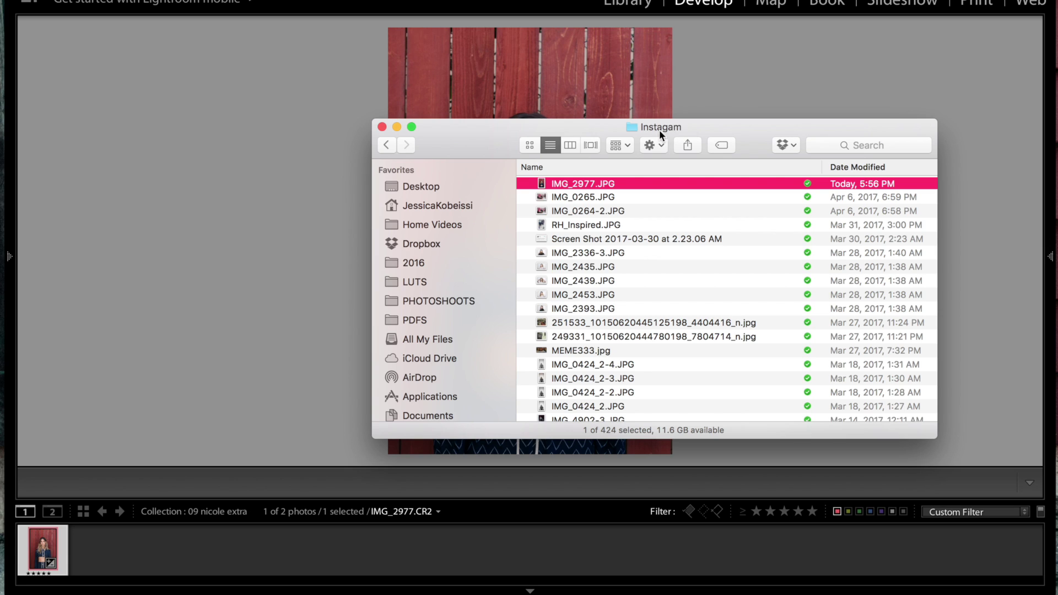
click(381, 127)
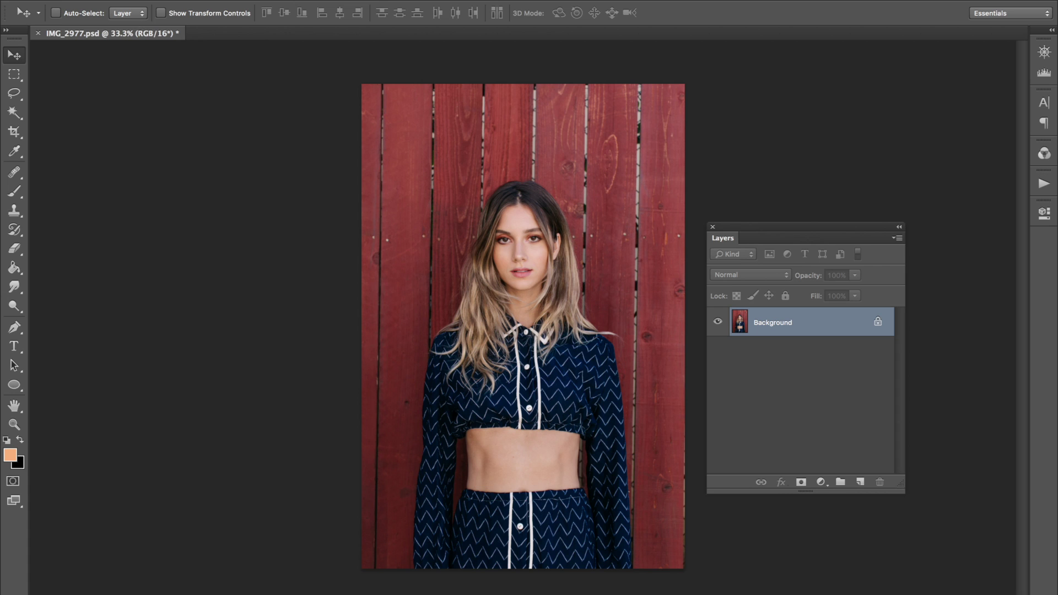
Switch to Photoshop and try to save IMG_2977.psd as a JPEG copy, checking the choice of destination folder.
click(123, 0)
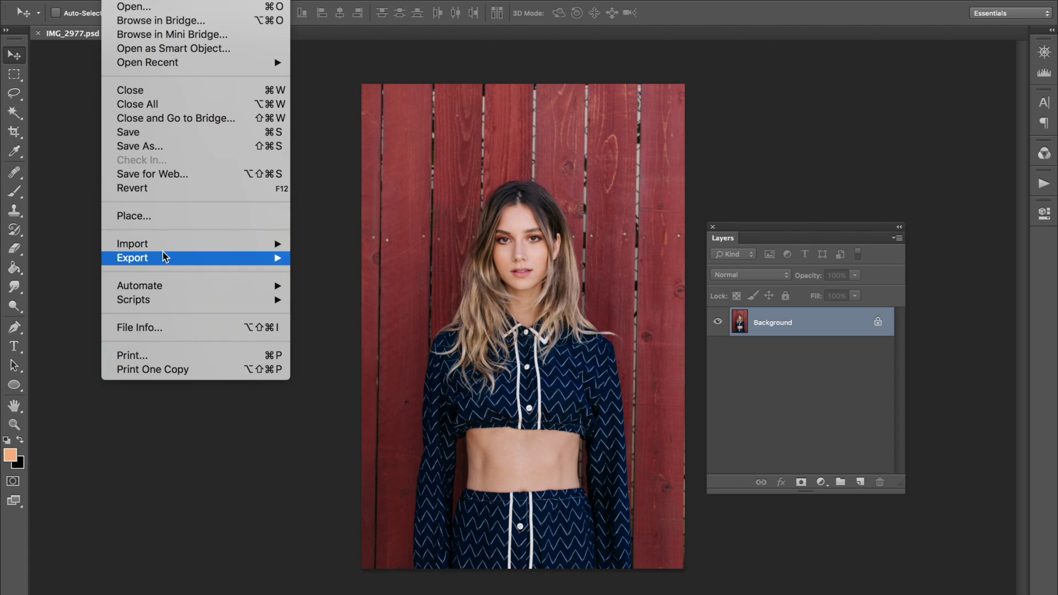
click(155, 145)
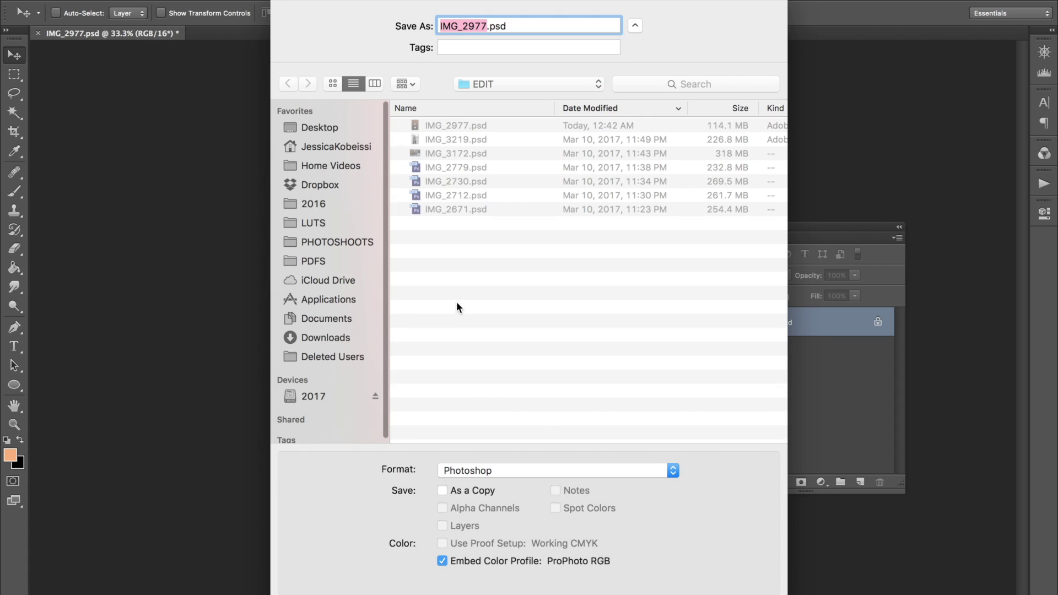
click(465, 470)
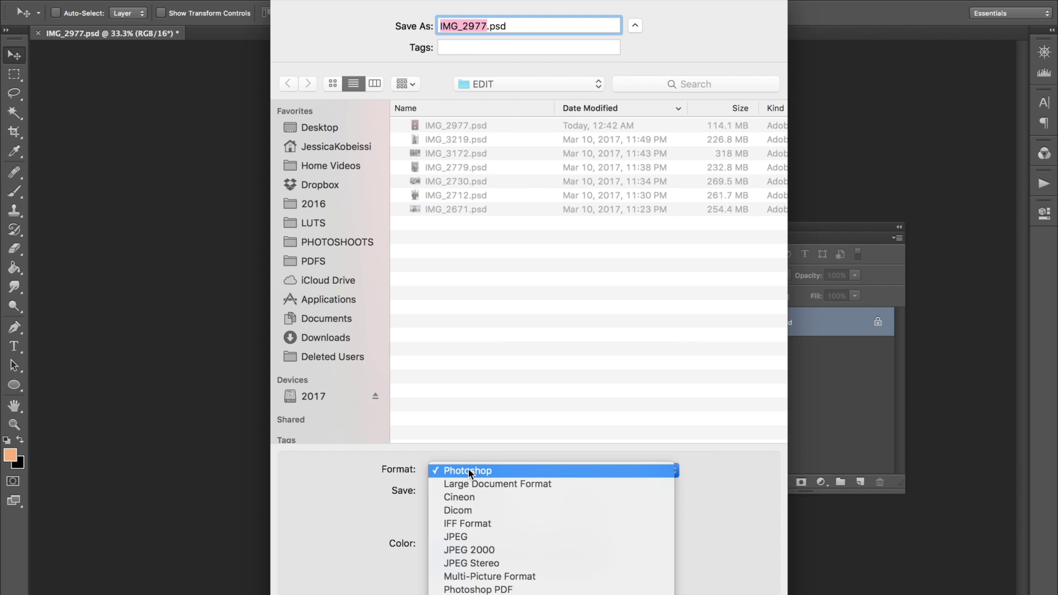
click(463, 538)
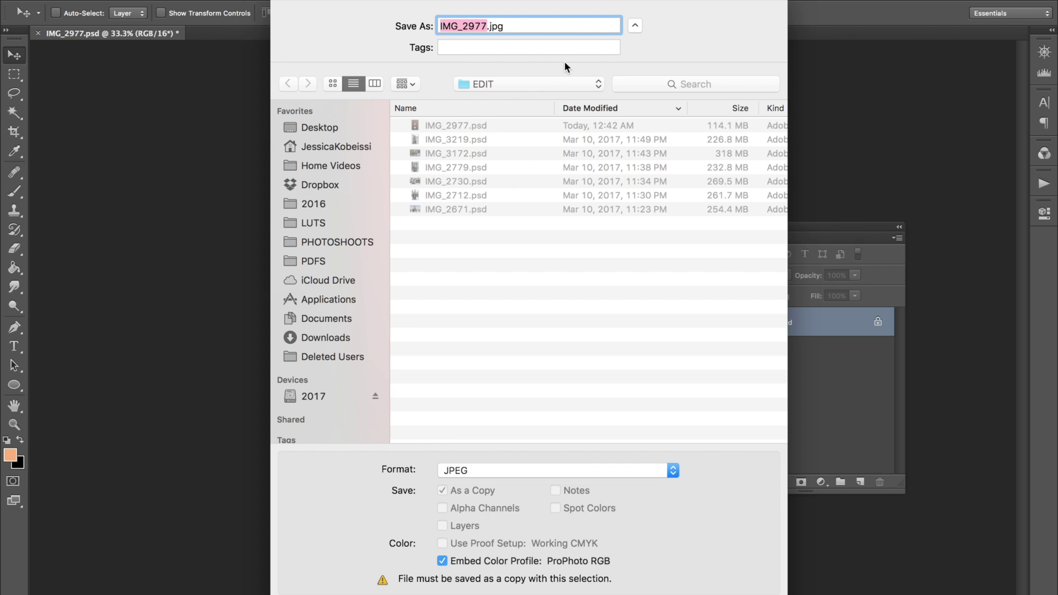
click(529, 82)
click(551, 83)
key(Escape)
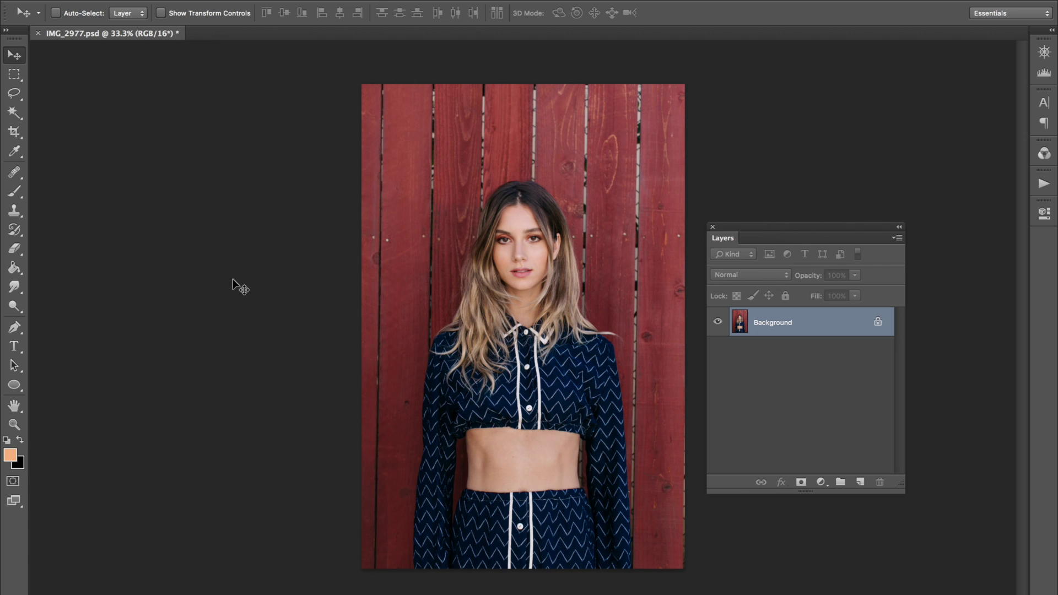
key(super+equal)
key(super+equal)
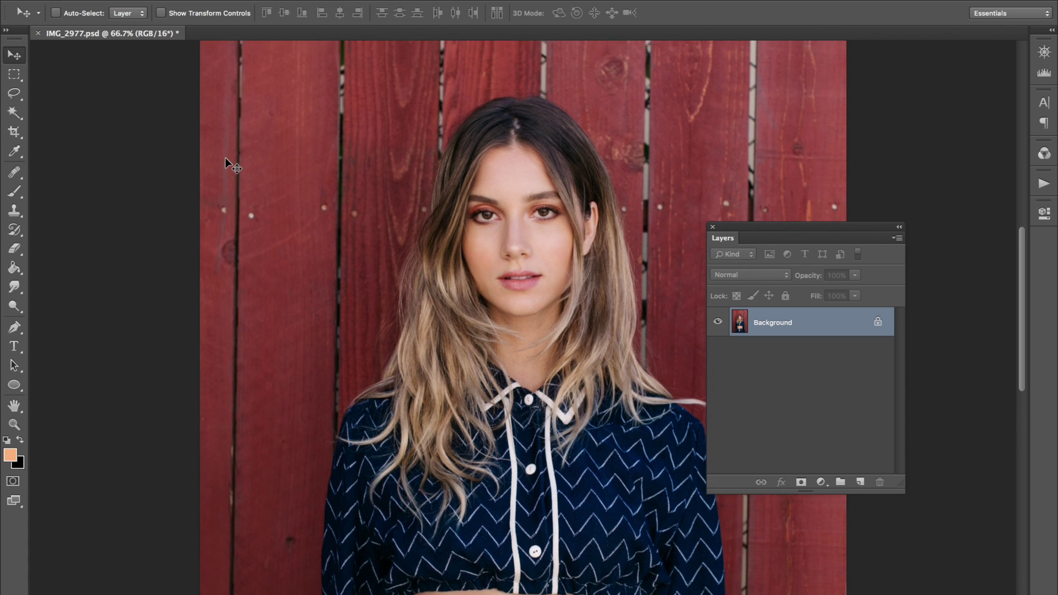
scroll(225, 157, up, 2)
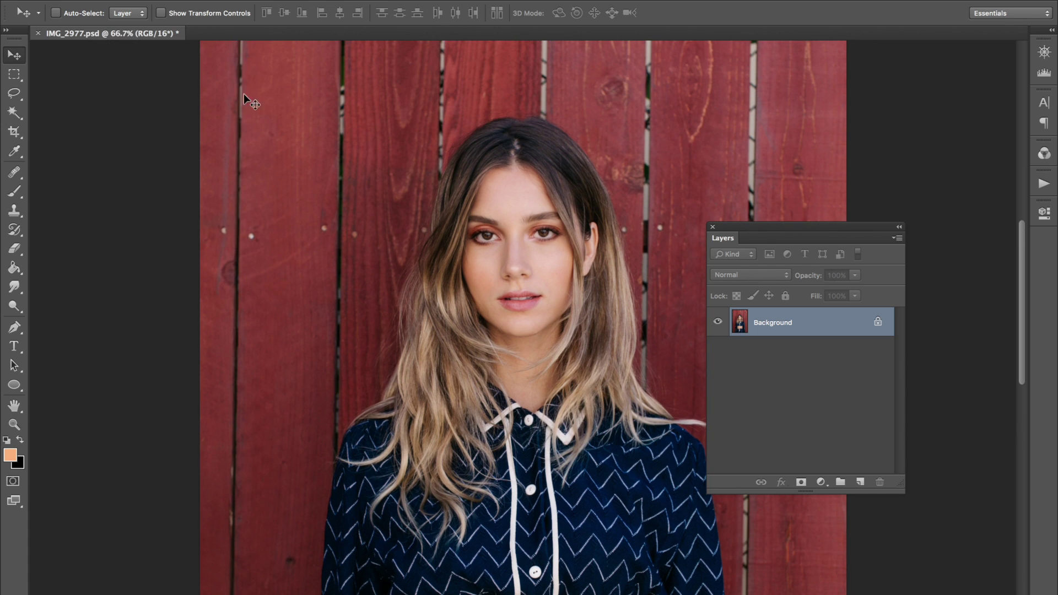
key(super+minus)
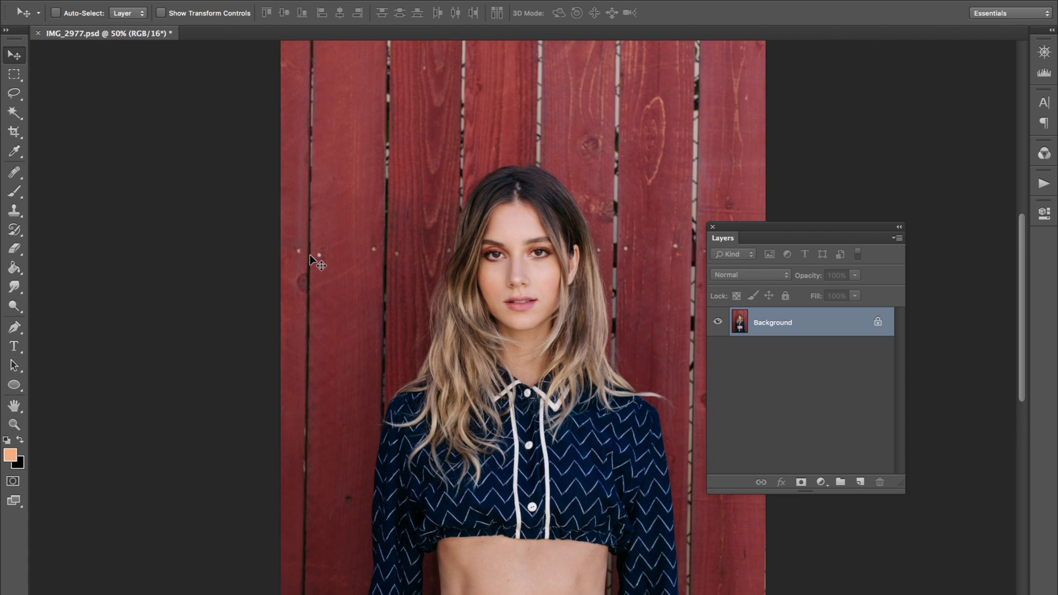
key(super+minus)
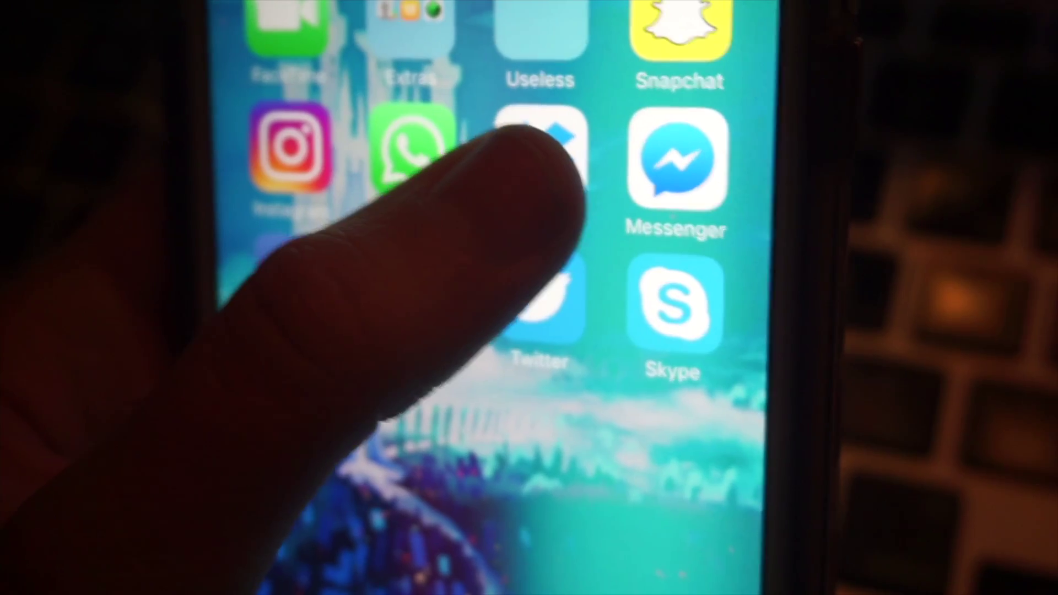
click(523, 141)
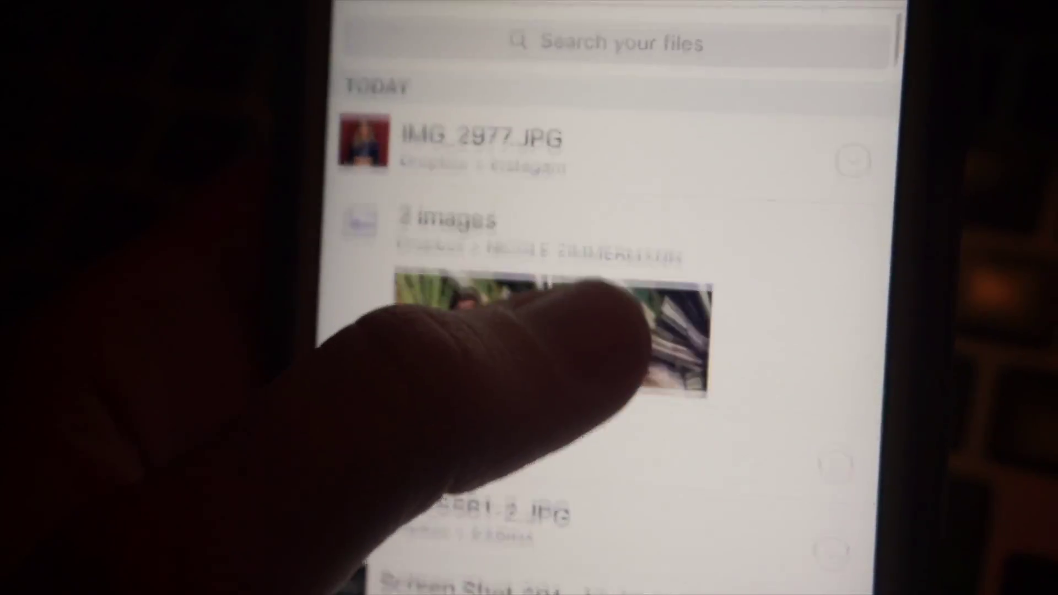
drag(606, 308, 546, 578)
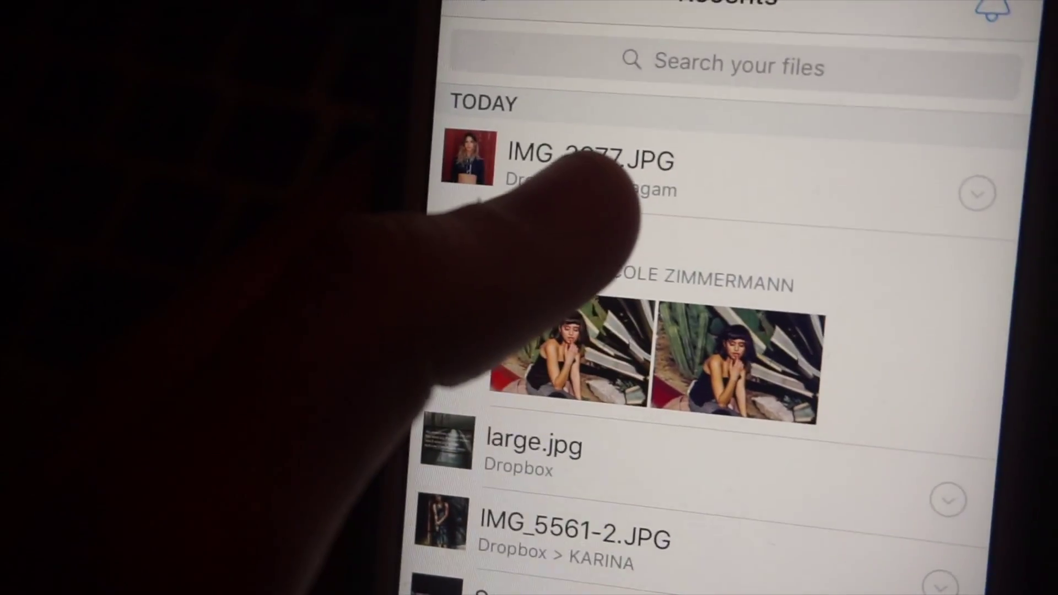
click(601, 165)
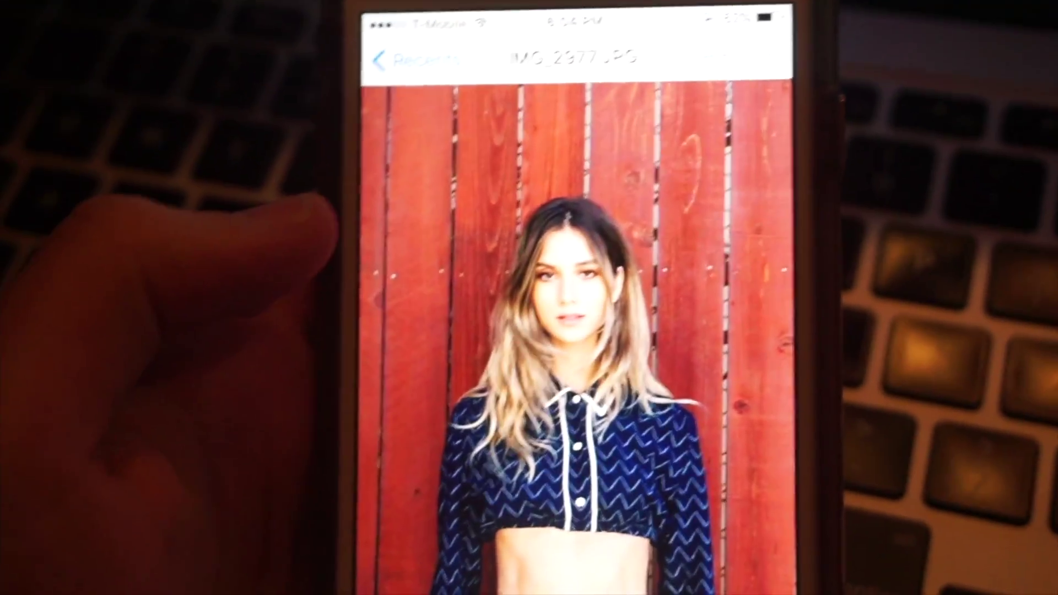
click(716, 55)
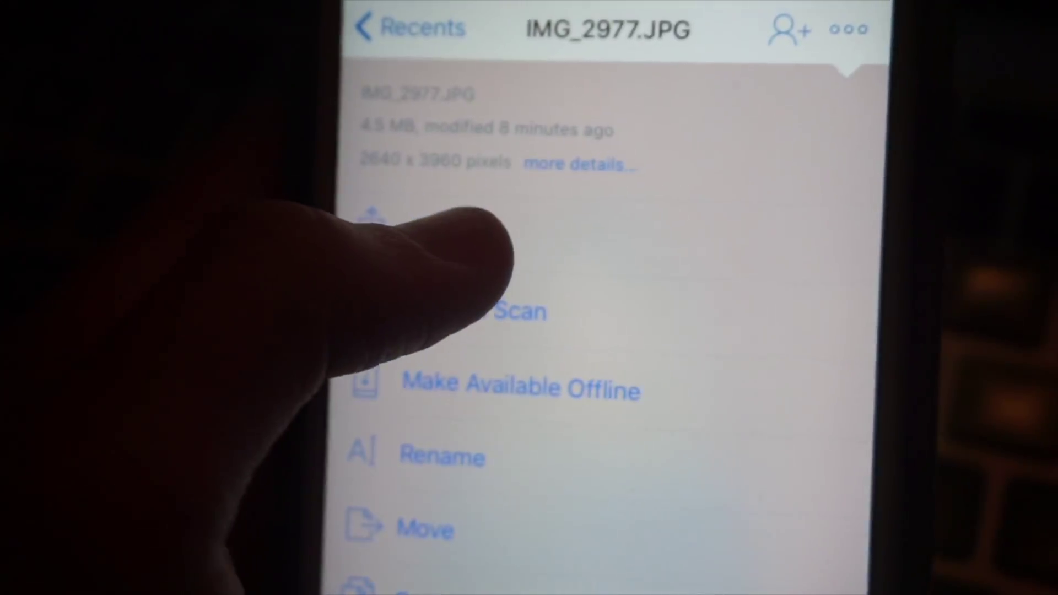
Save IMG_2977.JPG from Dropbox to the phone's camera roll and show its full uncropped frame in the Instagram post.
click(441, 223)
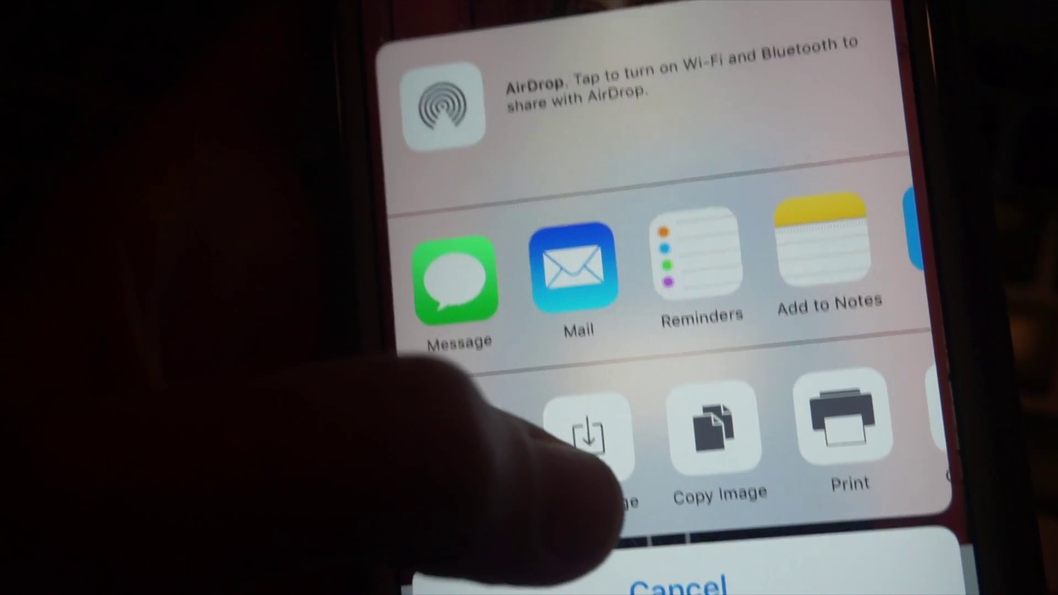
click(584, 469)
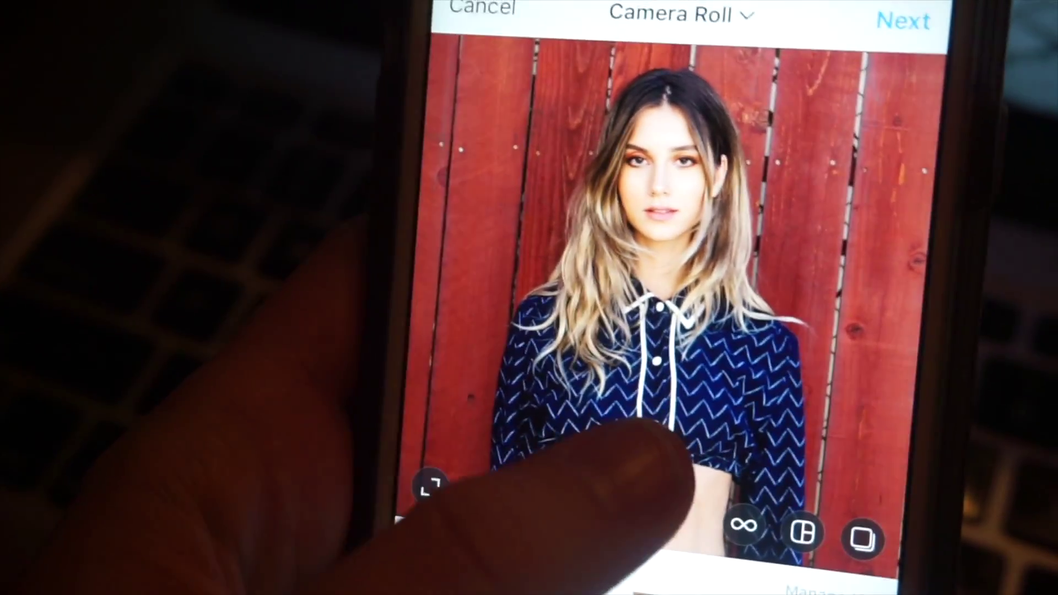
click(443, 489)
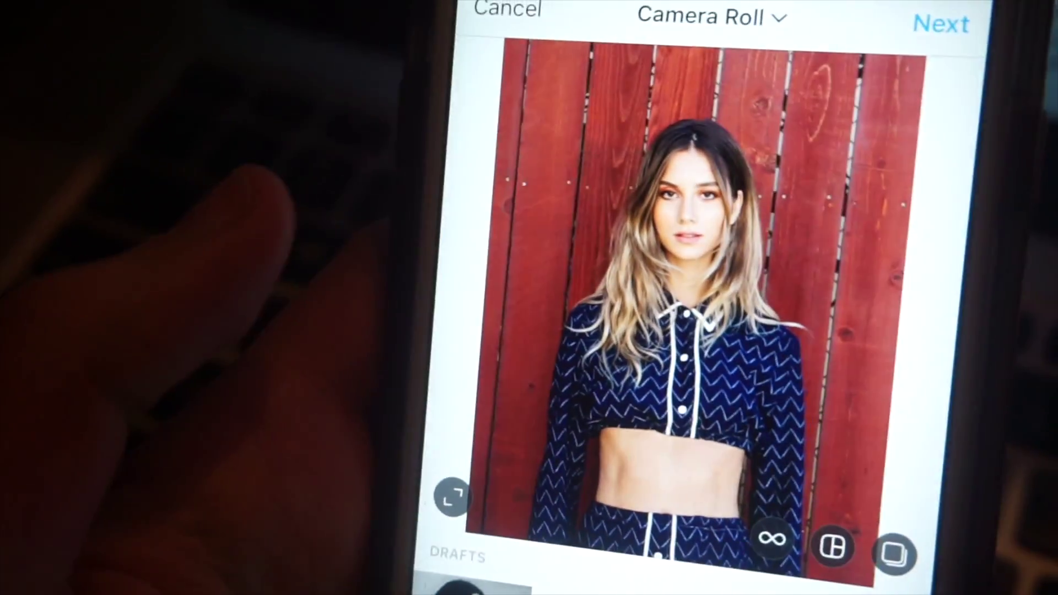
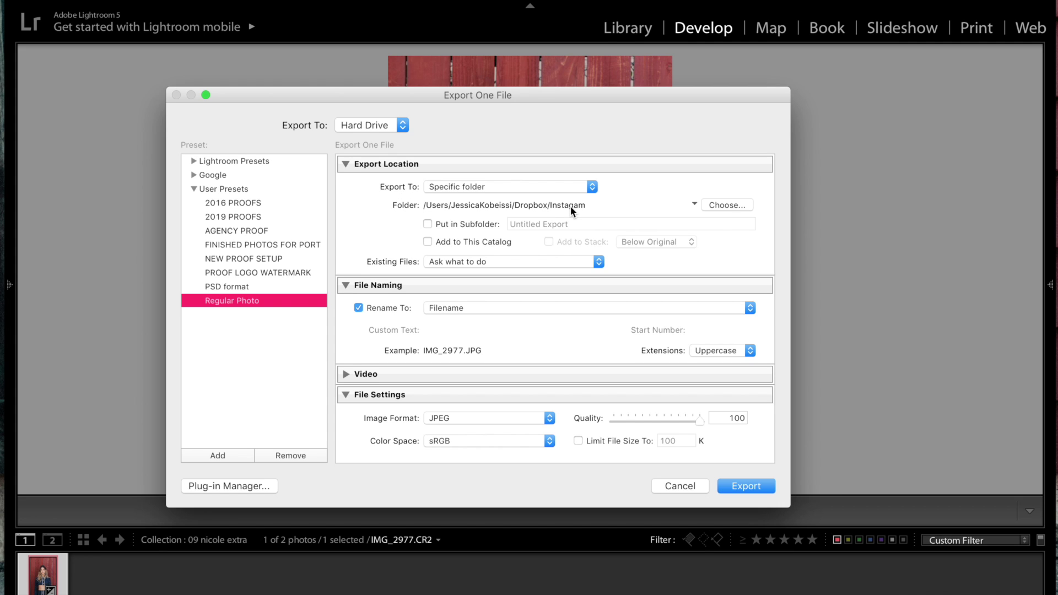
Review the Lightroom export settings for the Dropbox Instagam folder and save them as a user preset named Instagram.
scroll(570, 206, down, 5)
scroll(382, 246, up, 2)
scroll(381, 233, down, 6)
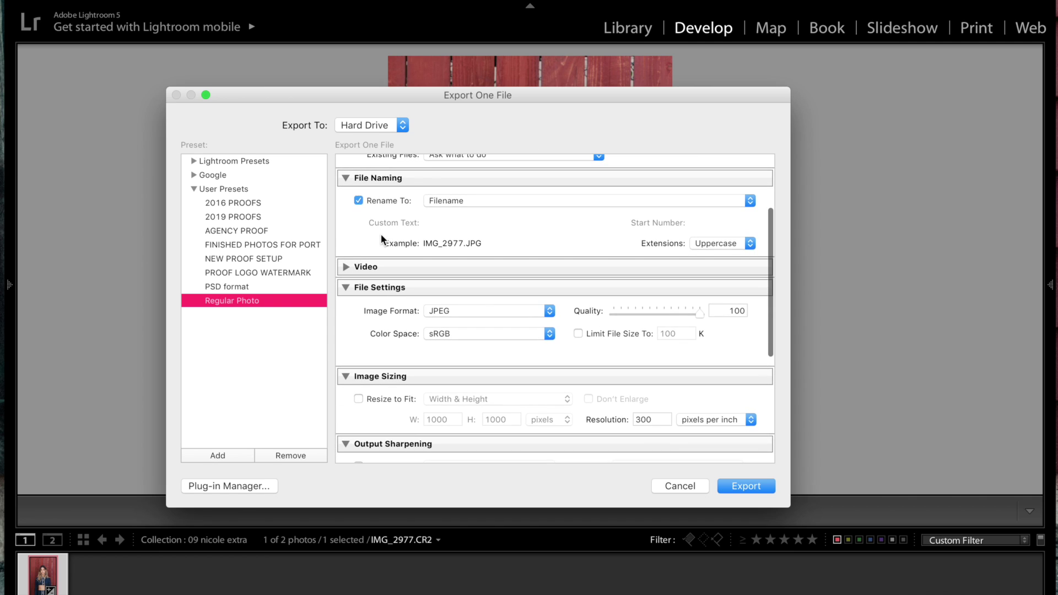
scroll(381, 236, up, 7)
scroll(381, 234, up, 2)
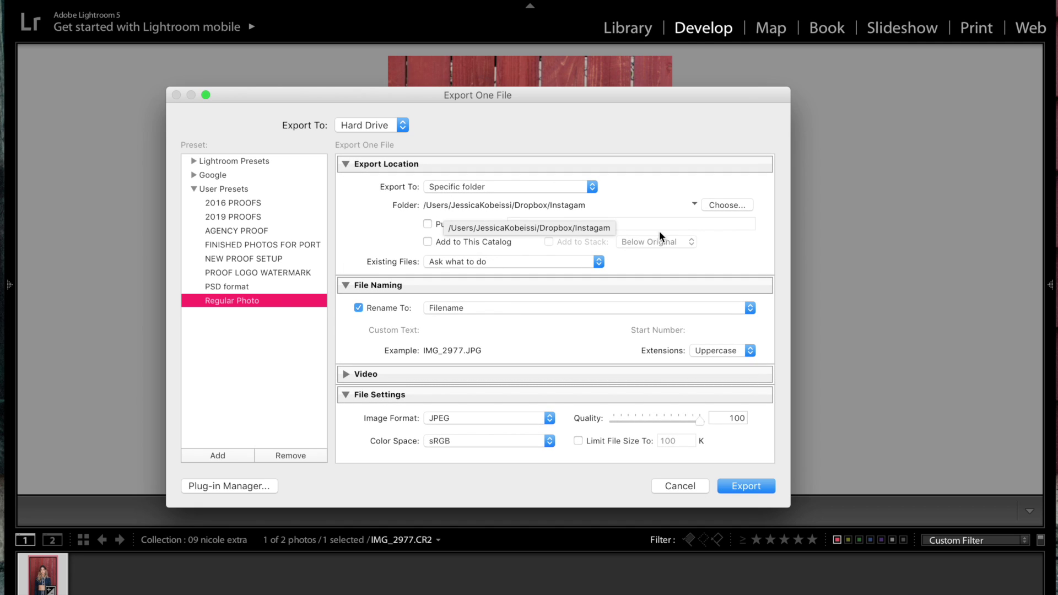
scroll(610, 312, down, 10)
scroll(610, 325, up, 10)
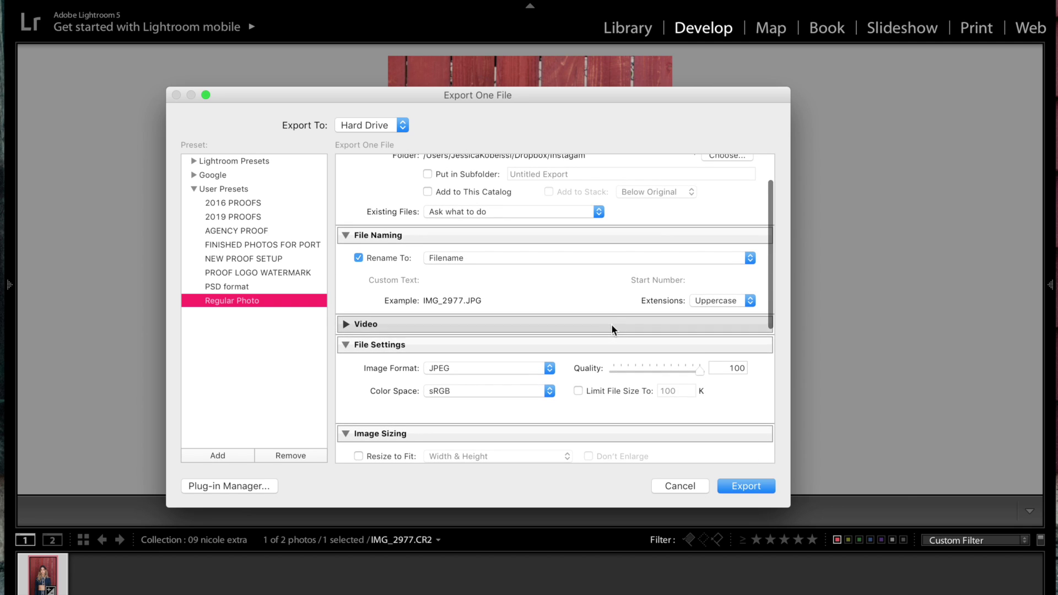
click(217, 456)
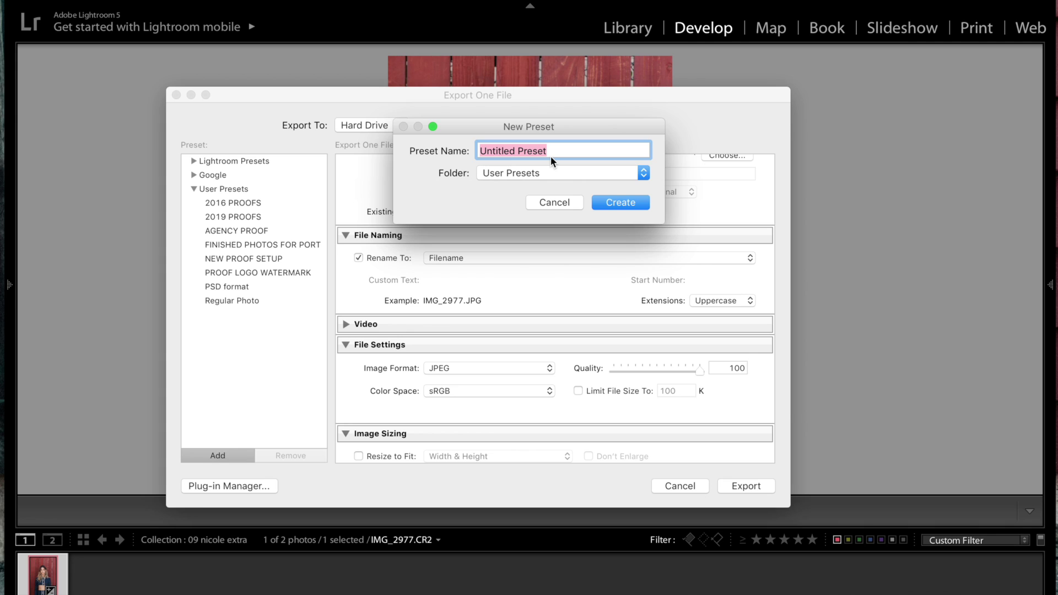
text(Instagram)
key(Return)
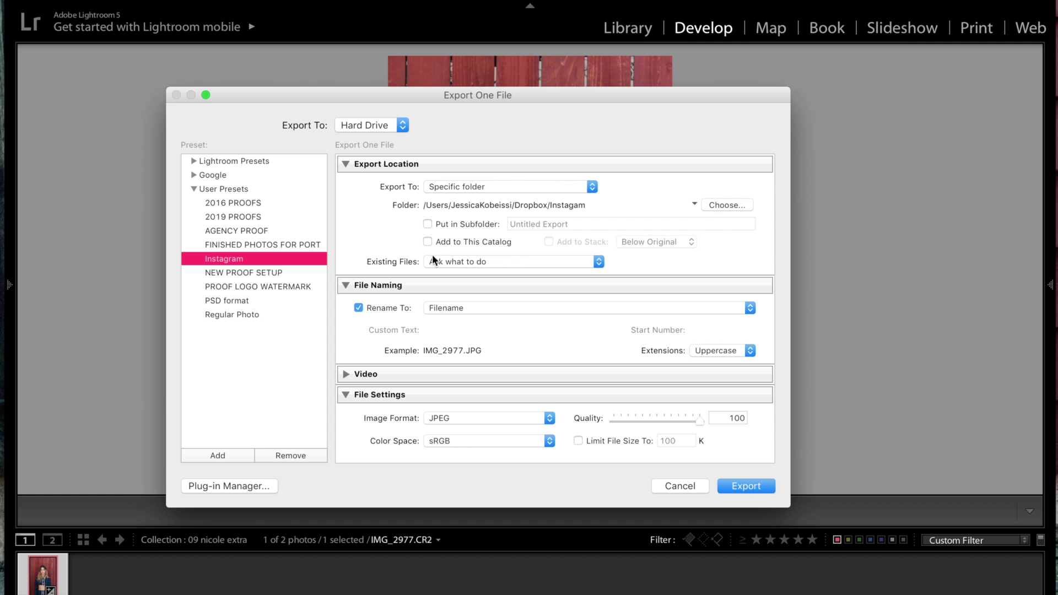
Examine the naming, sizing and watermark settings of the PROOF LOGO WATERMARK preset and switch back to the Instagram preset.
click(247, 284)
scroll(503, 297, down, 3)
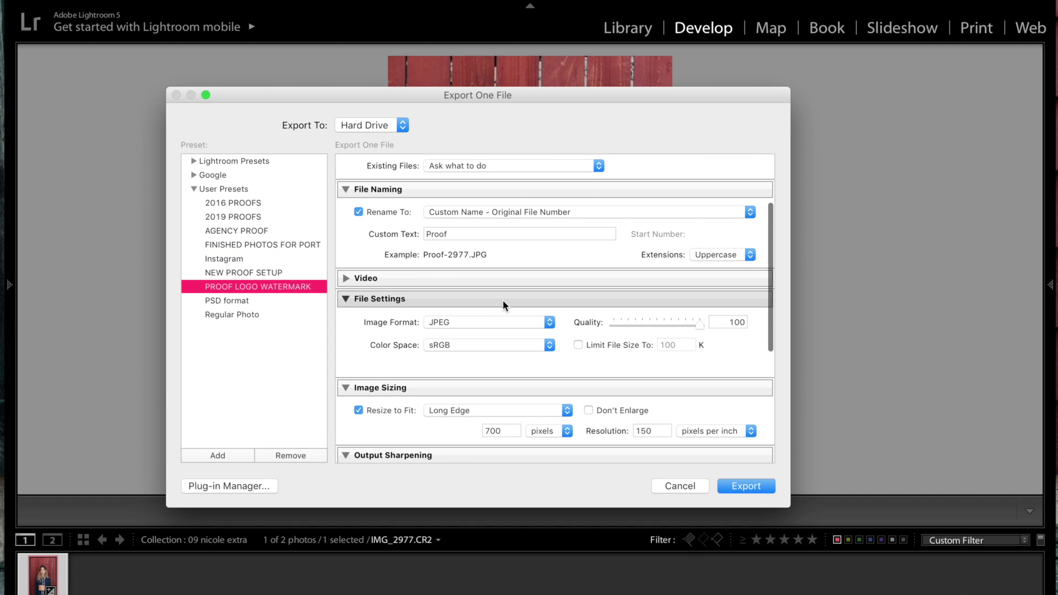
scroll(502, 300, down, 3)
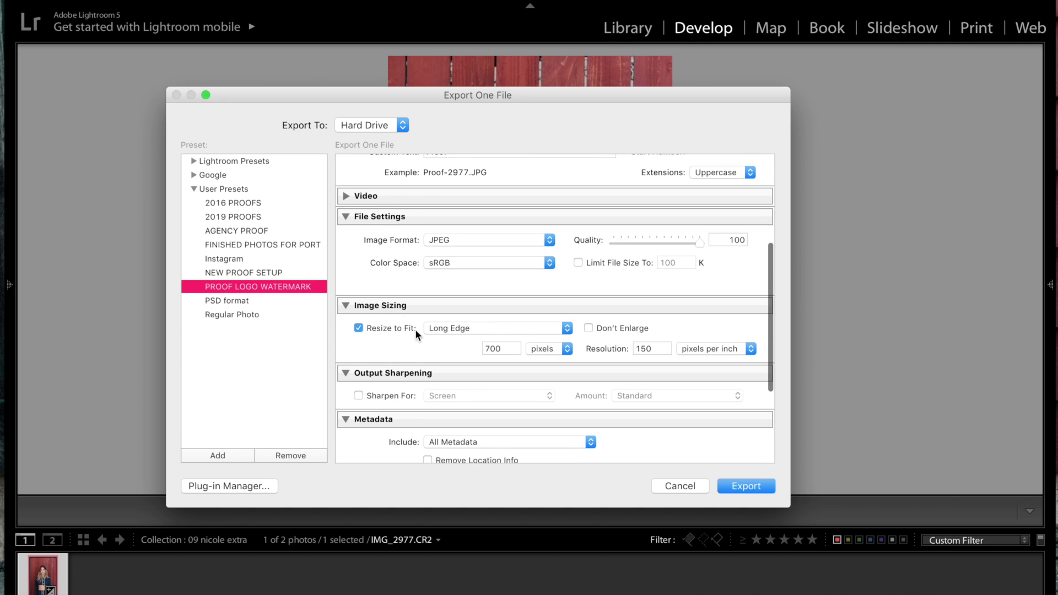
scroll(472, 331, down, 4)
scroll(448, 243, down, 2)
scroll(498, 328, up, 5)
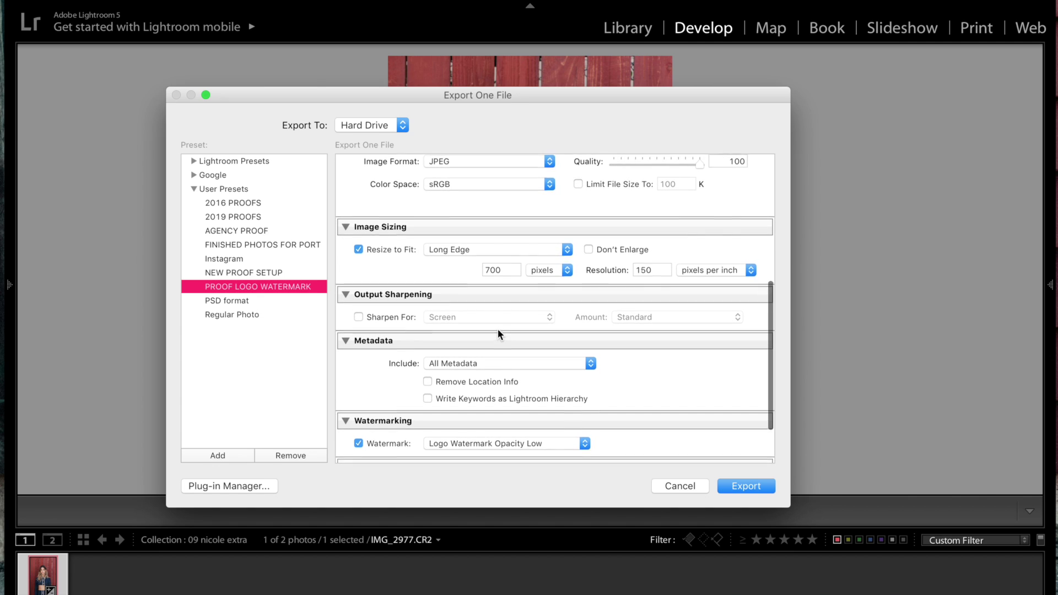
scroll(497, 328, up, 2)
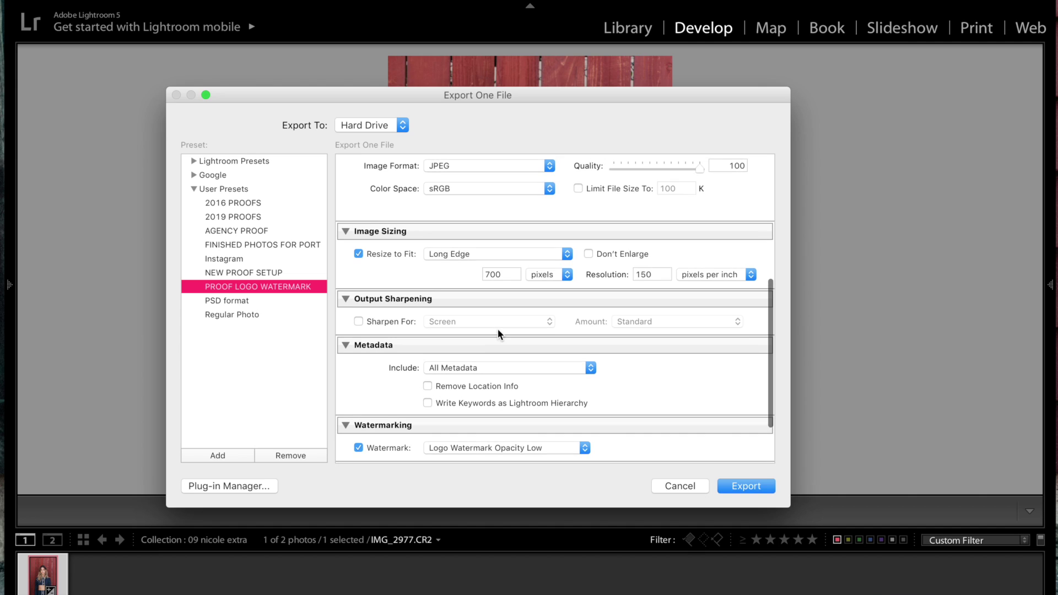
click(236, 258)
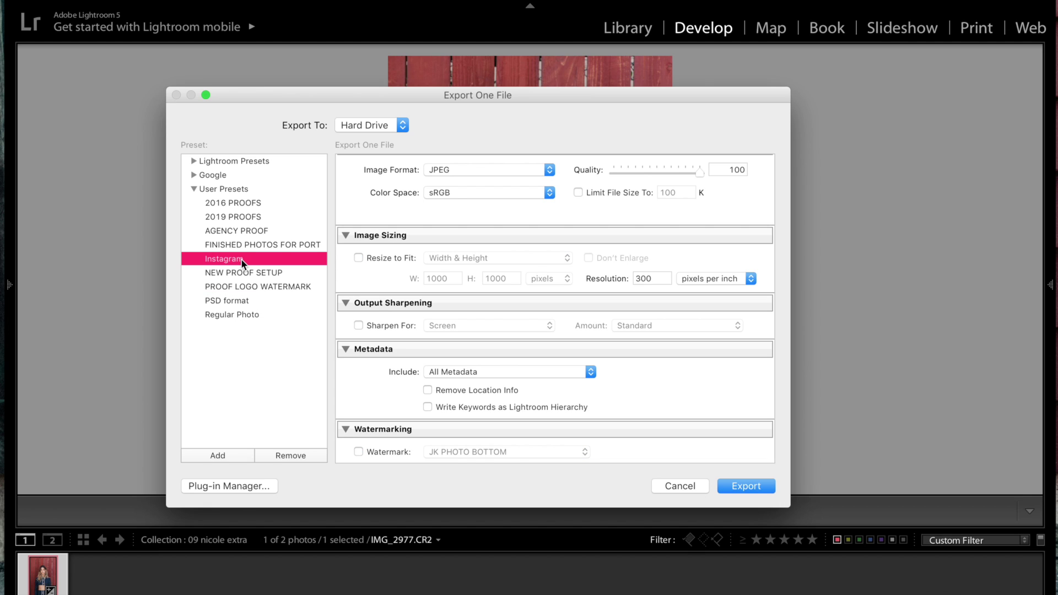
scroll(448, 285, up, 10)
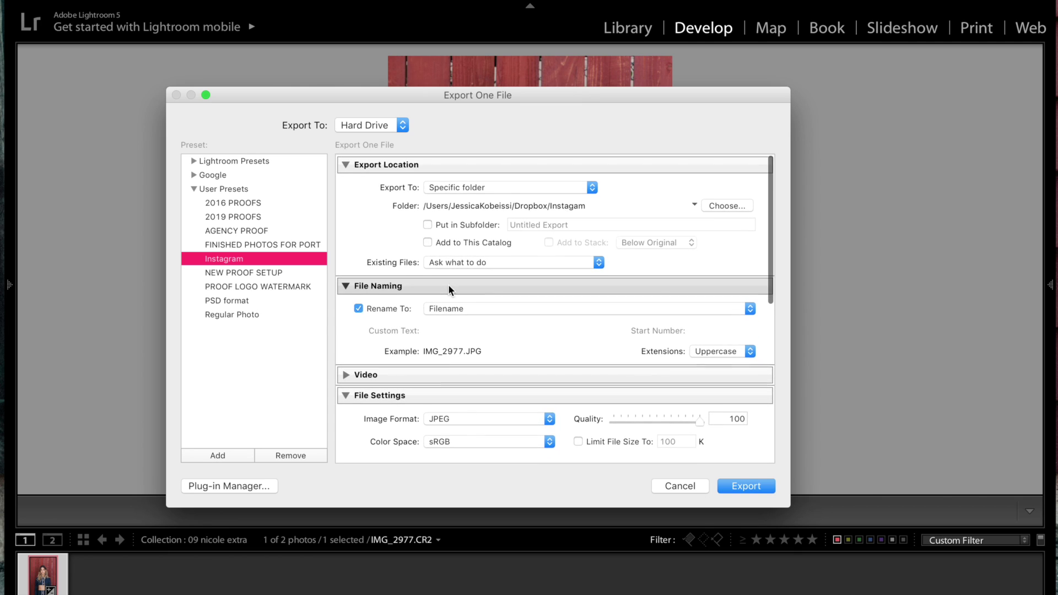